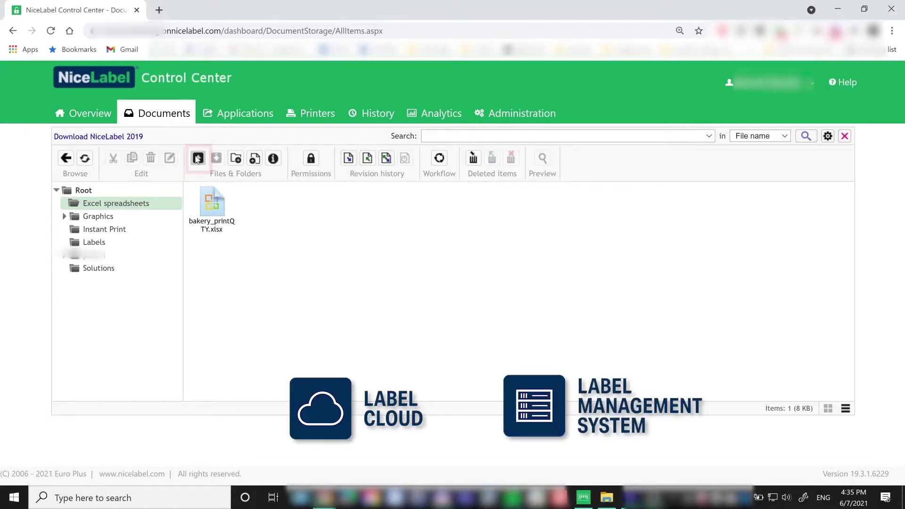
- Upload Pasta.xlsx from File Explorer into Control Center with the comment 'pasta label'
{"action": "left_click", "coordinate": [198, 159]}
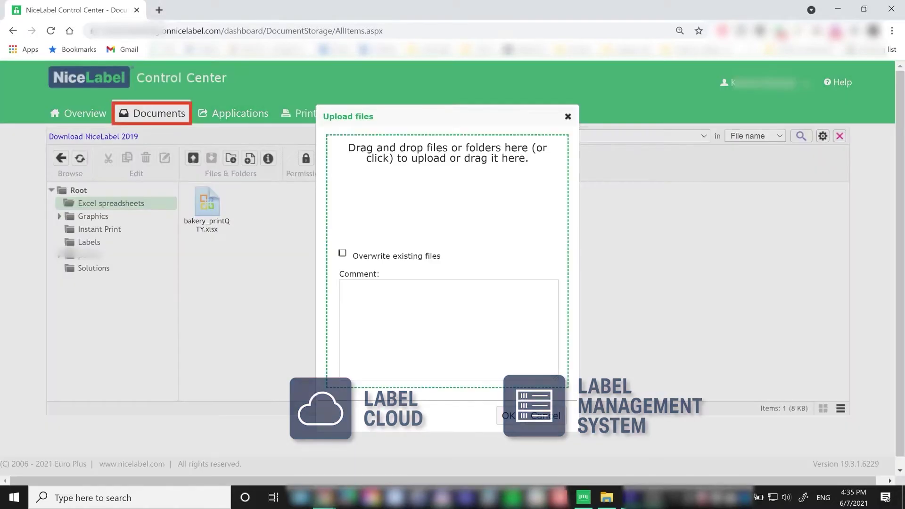
{"action": "left_click", "coordinate": [613, 500]}
{"action": "left_click_drag", "start_coordinate": [282, 397], "coordinate": [488, 232]}
{"action": "left_click", "coordinate": [355, 292]}
{"action": "type", "text": "pasta label"}
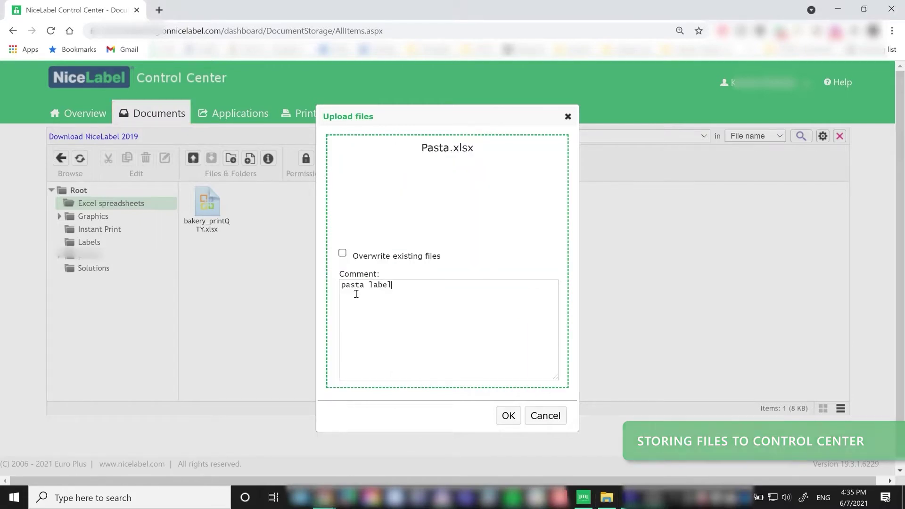
{"action": "left_click", "coordinate": [508, 416]}
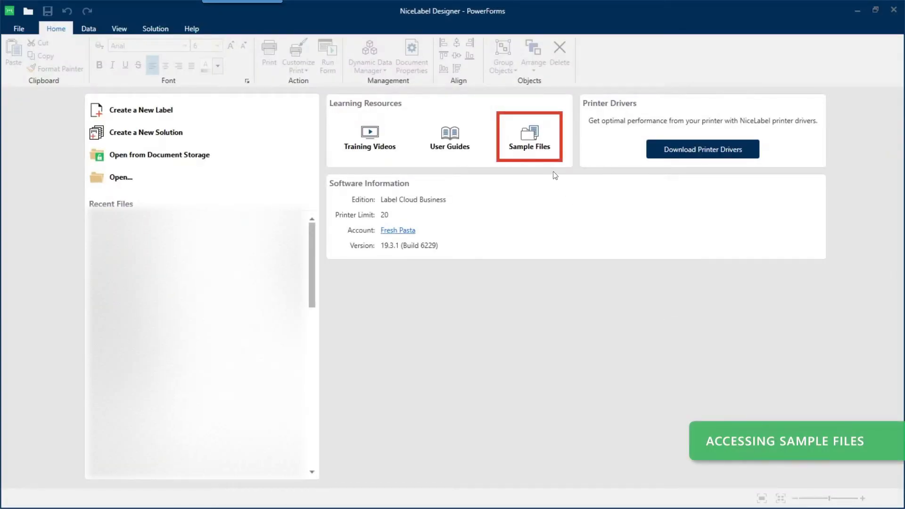
- Browse Sample Files > Designer > Express > Samples > Excel Database and open Pasta.xlsx in Excel
{"action": "left_click", "coordinate": [531, 138]}
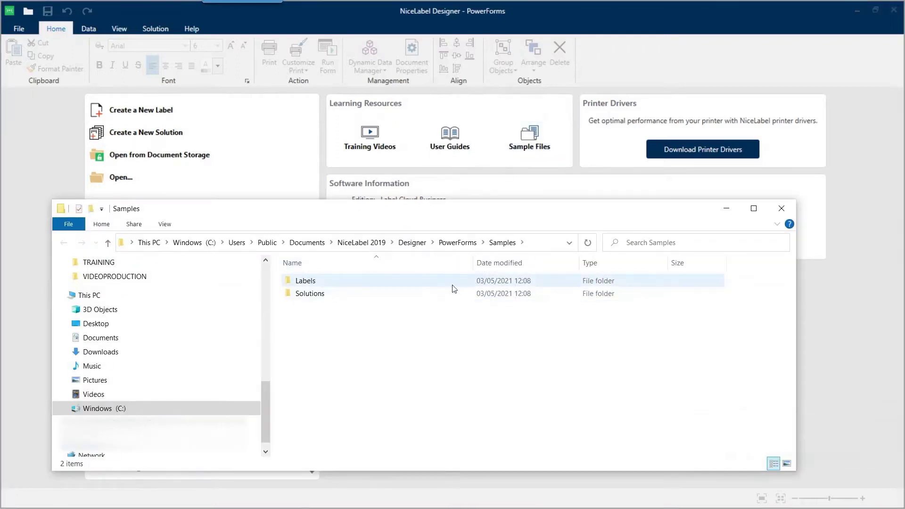
{"action": "left_click", "coordinate": [413, 242]}
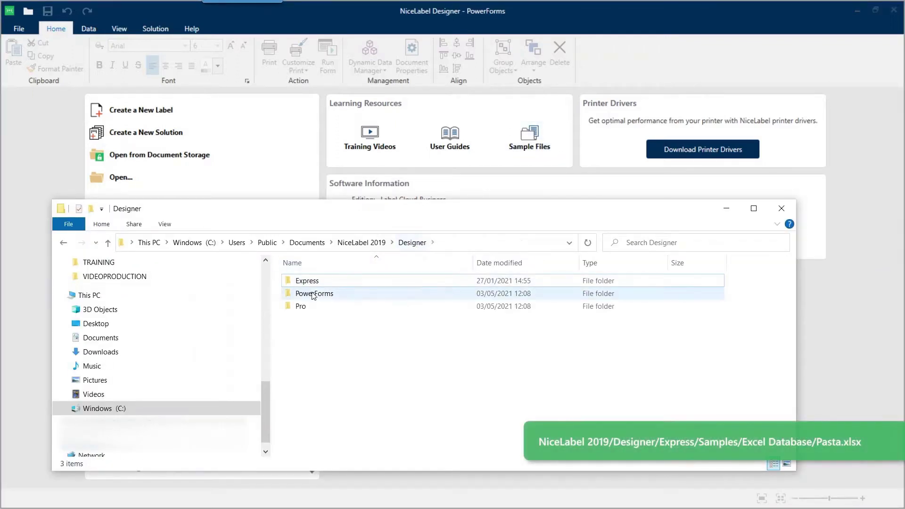
{"action": "double_click", "coordinate": [306, 281]}
{"action": "double_click", "coordinate": [308, 281]}
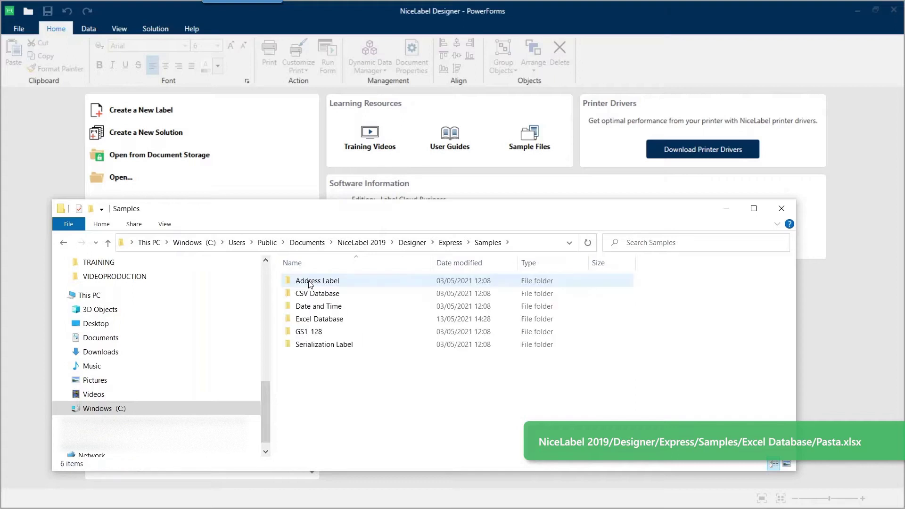
{"action": "double_click", "coordinate": [307, 319]}
{"action": "double_click", "coordinate": [305, 306]}
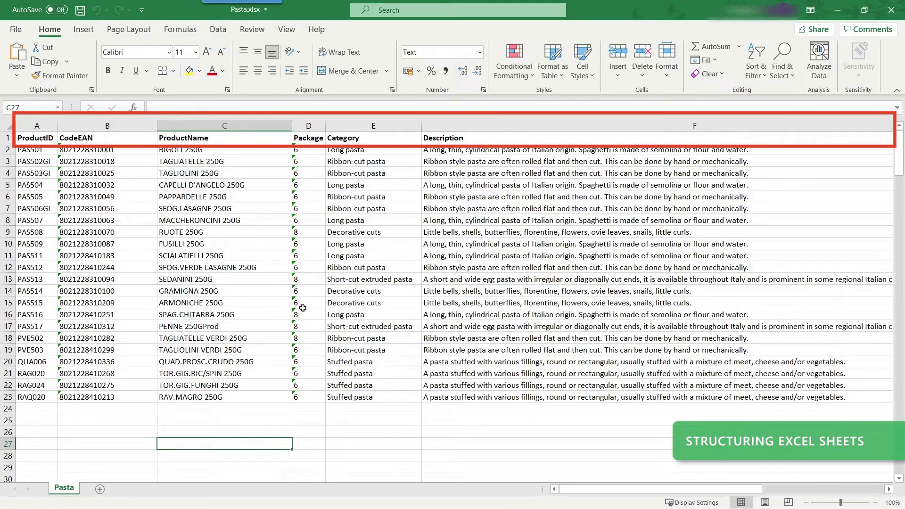
{"action": "left_click", "coordinate": [43, 409]}
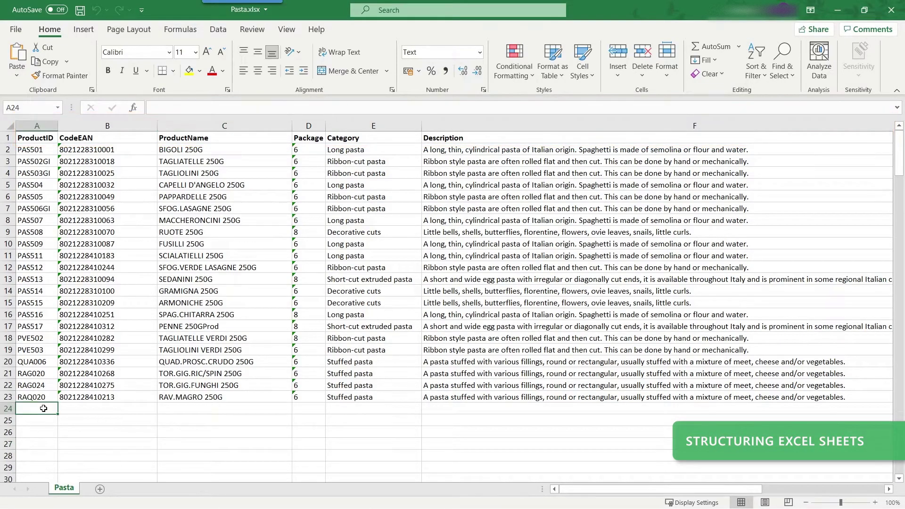
{"action": "type", "text": "PAS5111"}
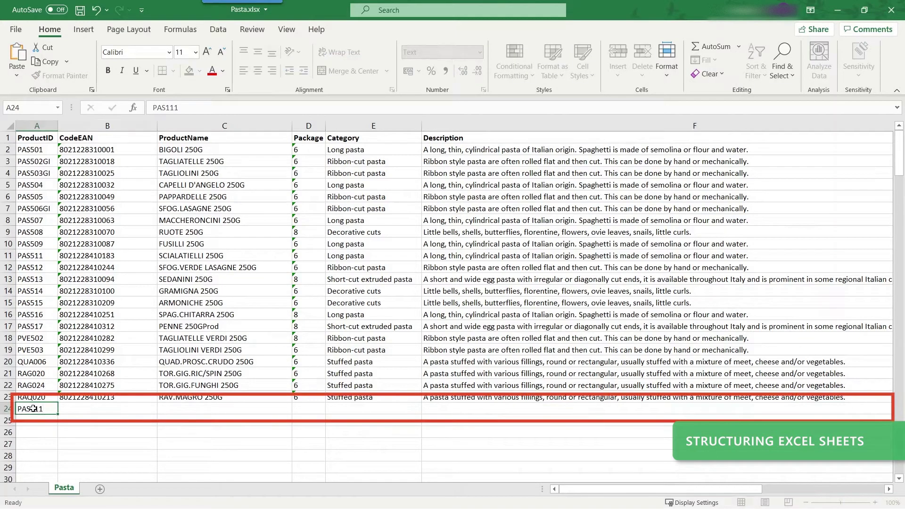
{"action": "key", "text": "Tab"}
{"action": "type", "text": "8010000000214"}
{"action": "key", "text": "Tab"}
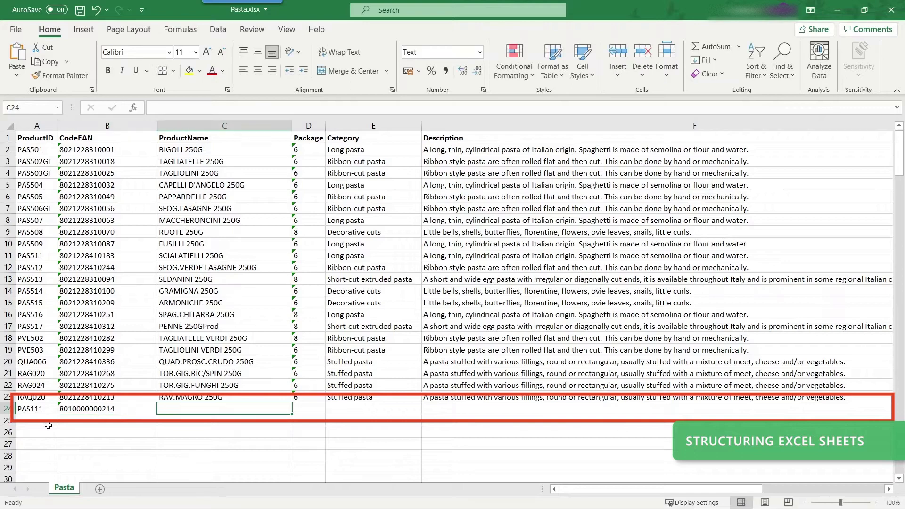
{"action": "type", "text": "TAGLIATELLE VERDI 250G\t8\tRibbon-cut pasta\tRibbon style pasta are often rolled flat and then cut. This can be done by hand or mechanically."}
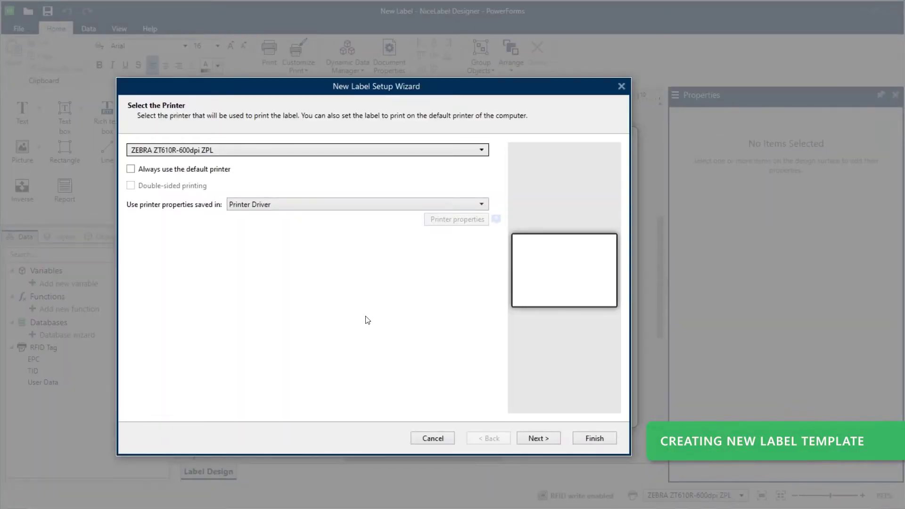
- Finish the New Label Setup Wizard, keeping the ZEBRA ZT610R-600dpi ZPL printer
{"action": "left_click", "coordinate": [581, 442]}
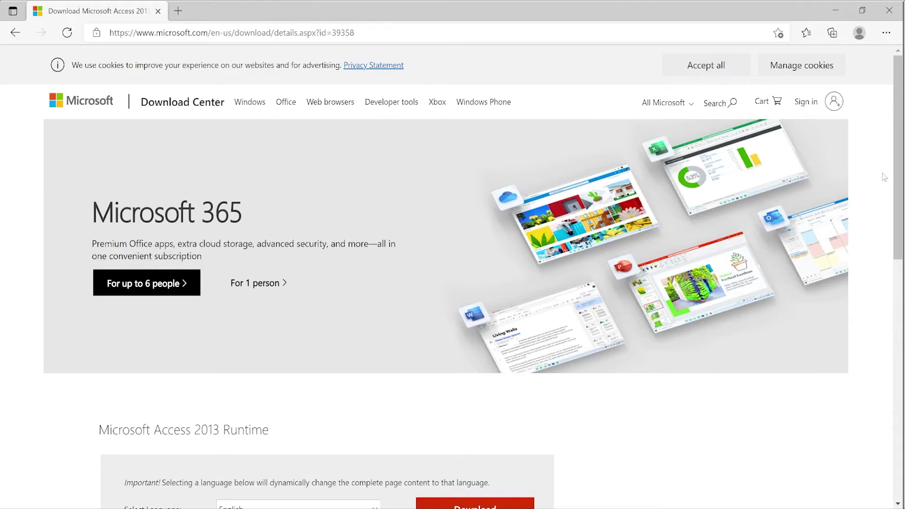
- Scroll the Microsoft Download Center page down to the Access 2013 Runtime Download button
{"action": "scroll", "coordinate": [884, 178], "scroll_direction": "down", "scroll_amount": 5}
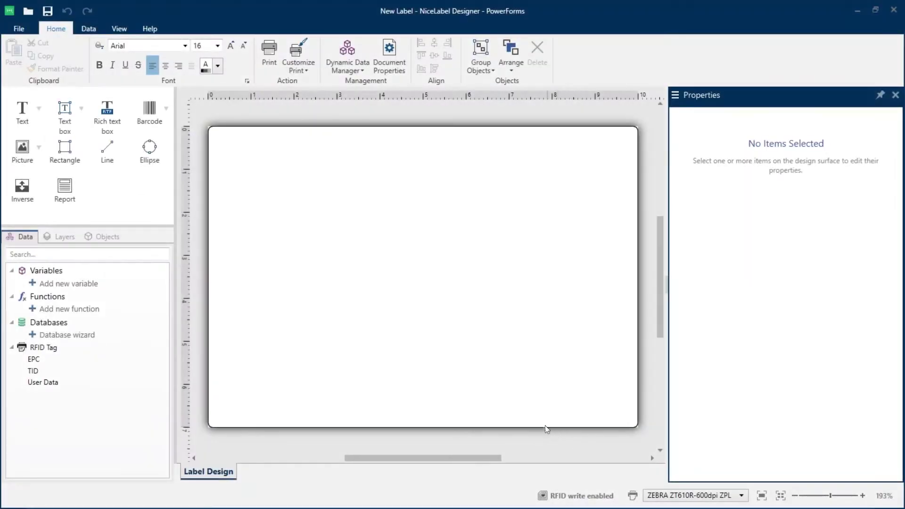
- Start an Excel data connection and select Pasta.xlsx as the data file
{"action": "left_click", "coordinate": [92, 27]}
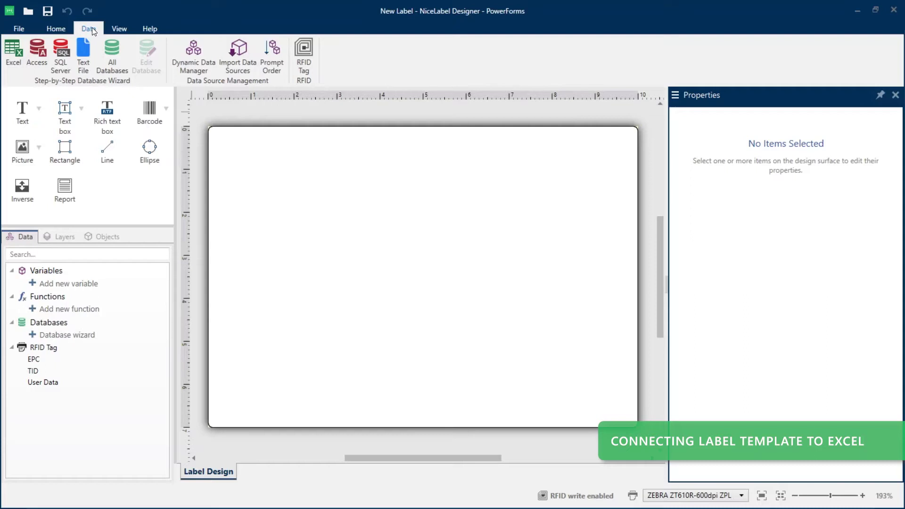
{"action": "left_click", "coordinate": [13, 56]}
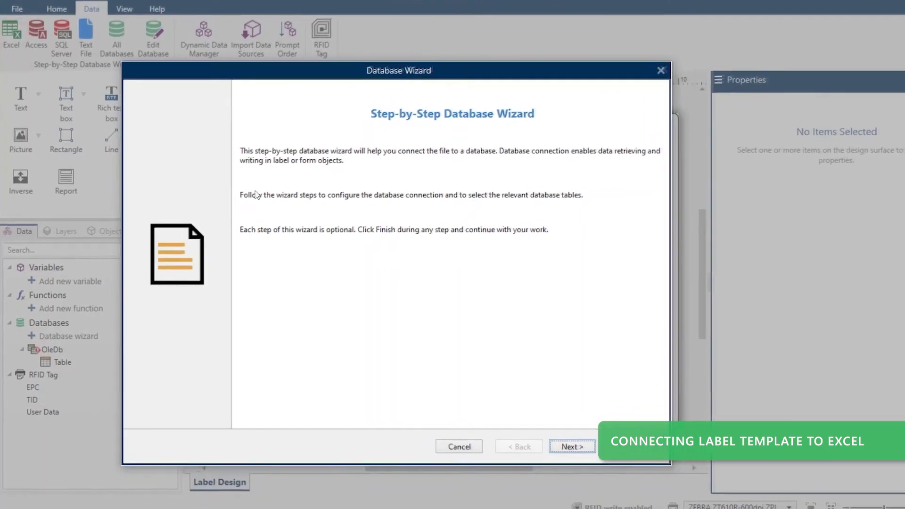
{"action": "left_click", "coordinate": [571, 446]}
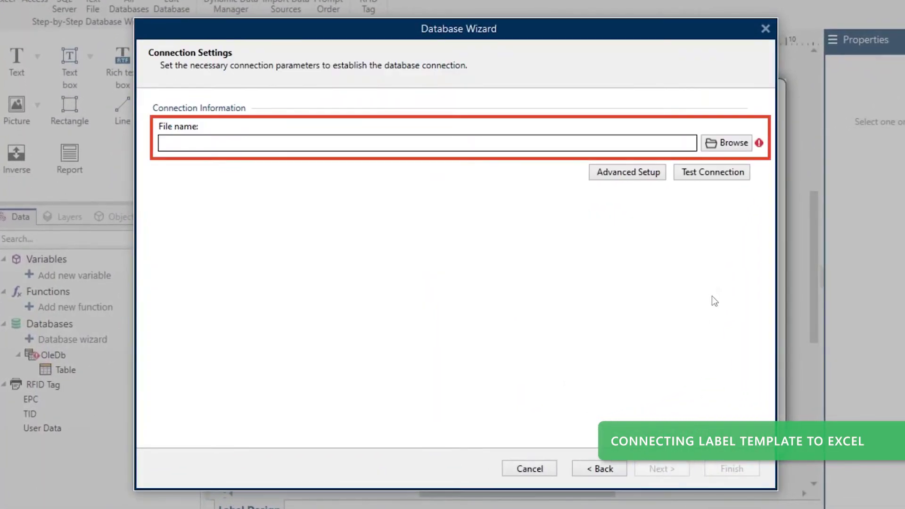
{"action": "left_click", "coordinate": [726, 143]}
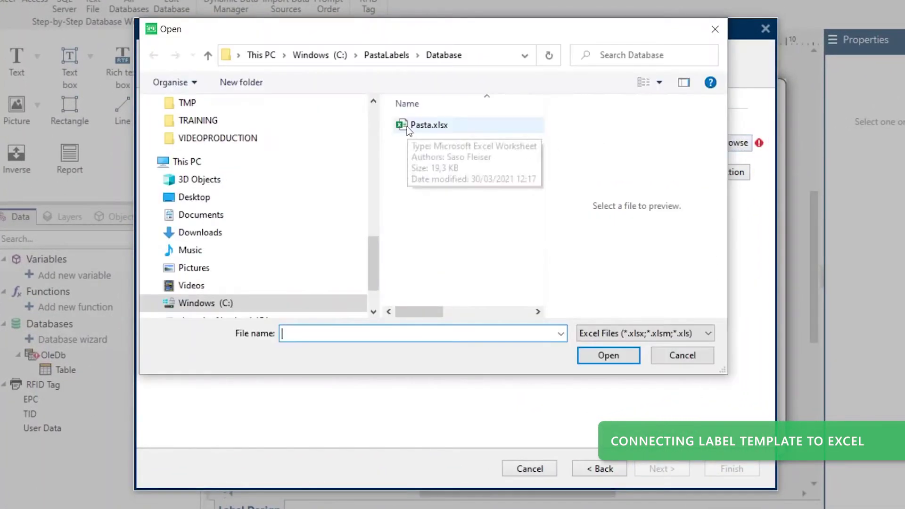
{"action": "left_click", "coordinate": [407, 127]}
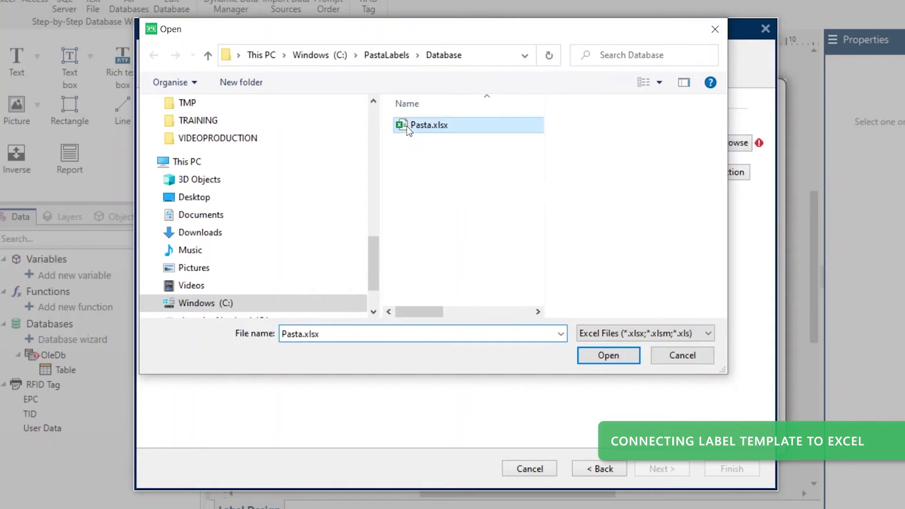
{"action": "left_click", "coordinate": [599, 359]}
{"action": "left_click", "coordinate": [652, 470]}
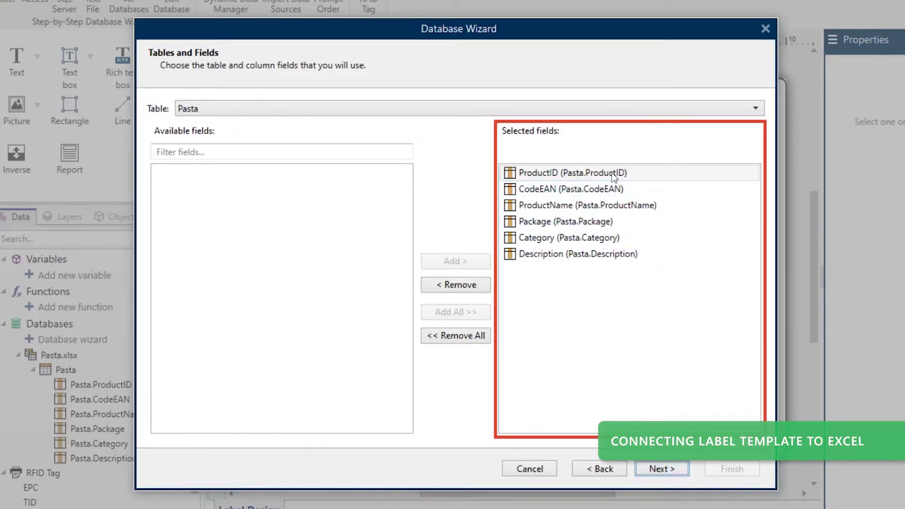
- Keep all six fields, one label per record and a text object per field, then finish
{"action": "left_click", "coordinate": [658, 469]}
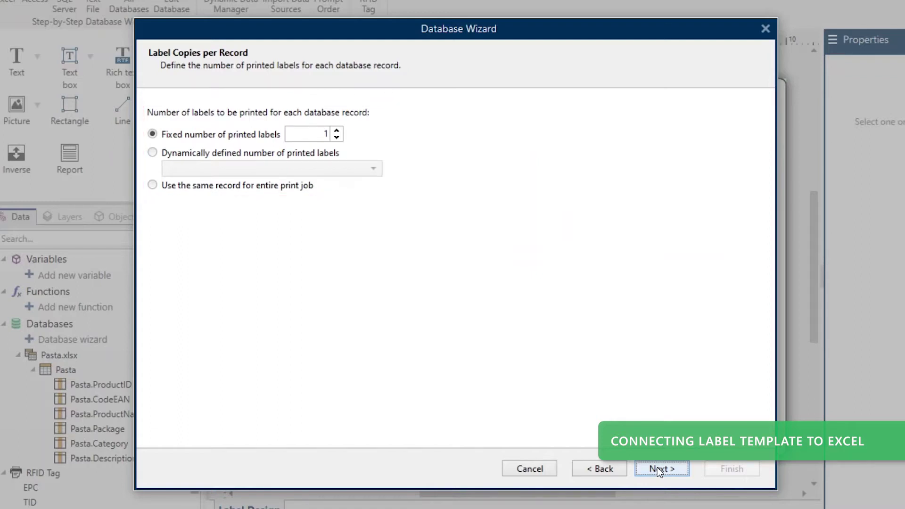
{"action": "left_click", "coordinate": [657, 468]}
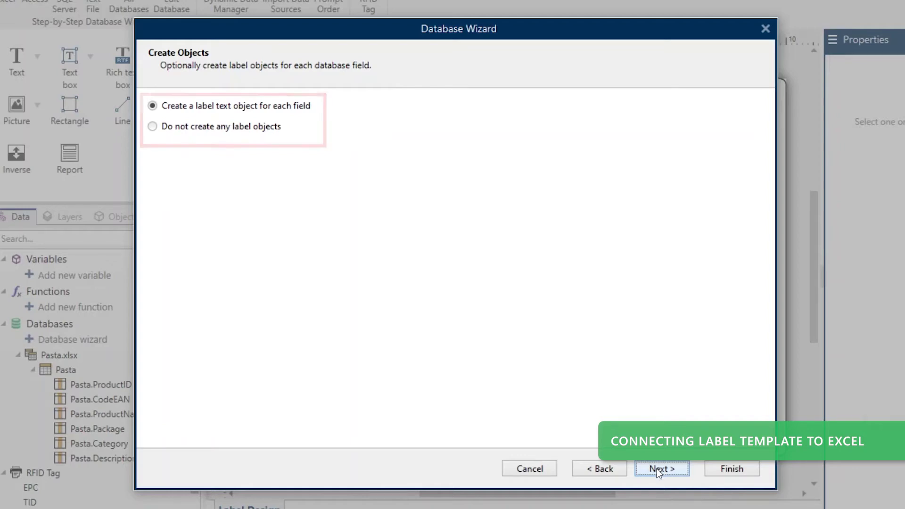
{"action": "left_click", "coordinate": [658, 468]}
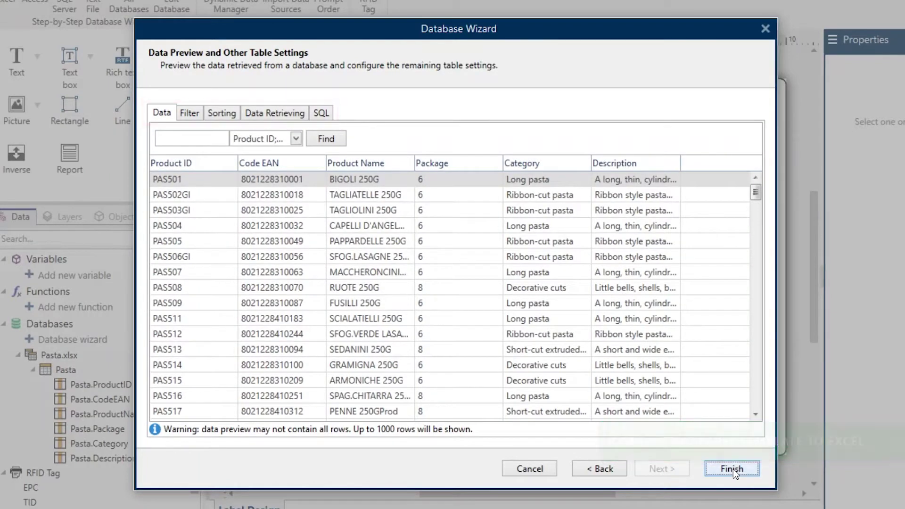
{"action": "left_click", "coordinate": [732, 469]}
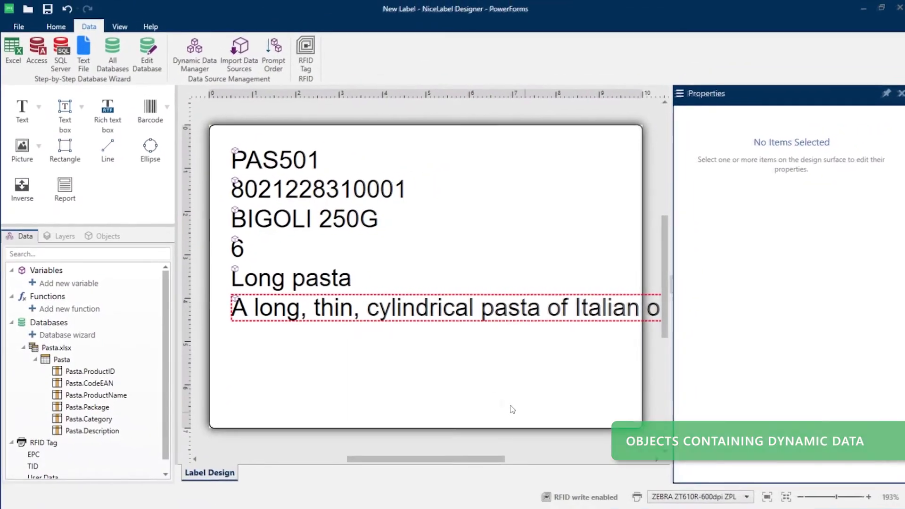
{"action": "left_click", "coordinate": [427, 316]}
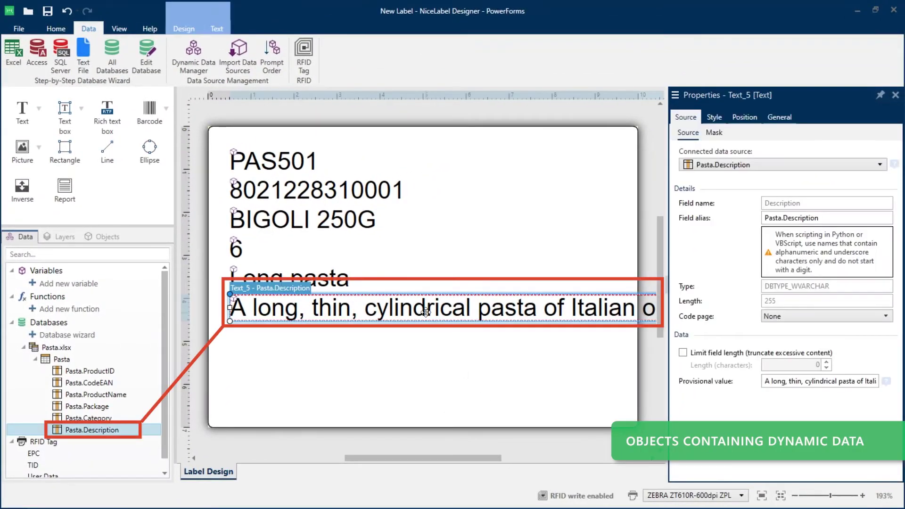
{"action": "left_click", "coordinate": [333, 281]}
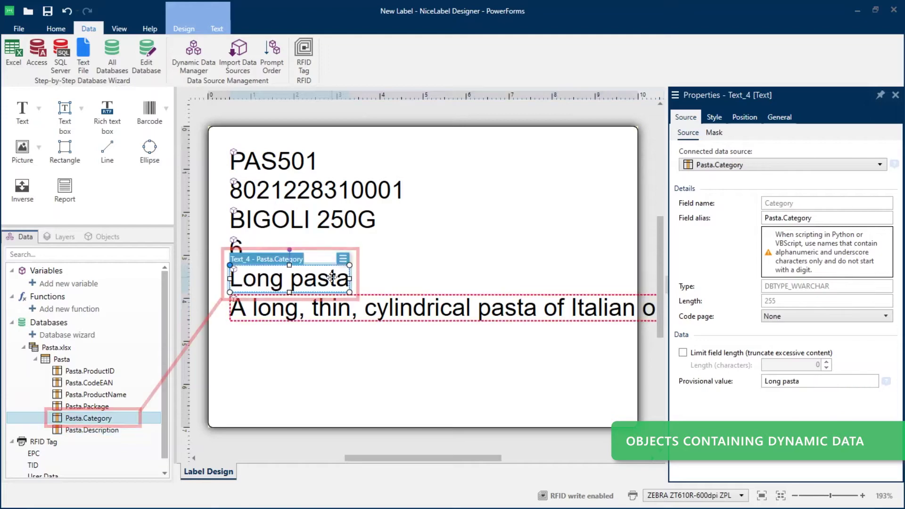
{"action": "left_click", "coordinate": [288, 228]}
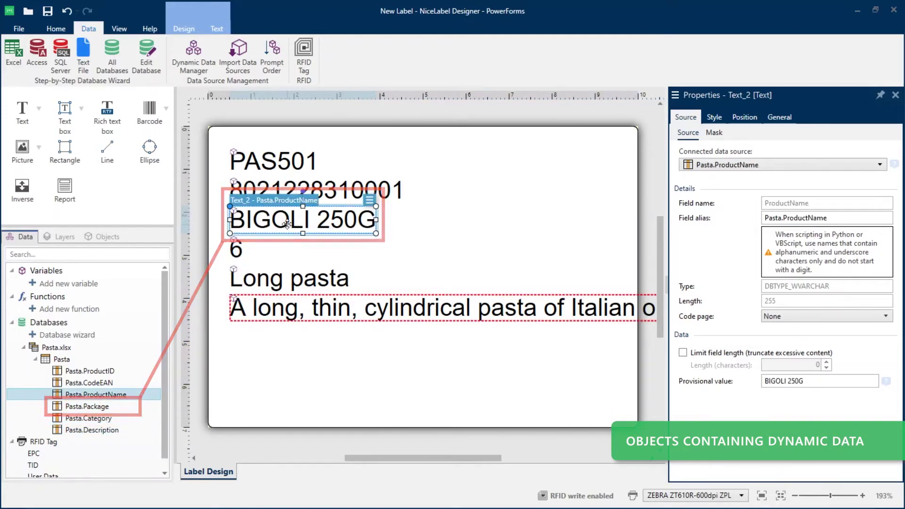
{"action": "left_click", "coordinate": [66, 348]}
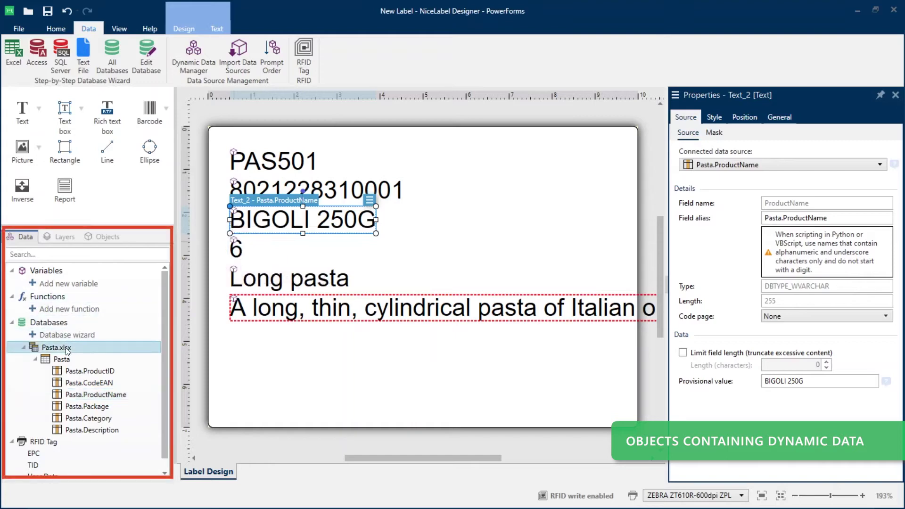
{"action": "left_click", "coordinate": [66, 358]}
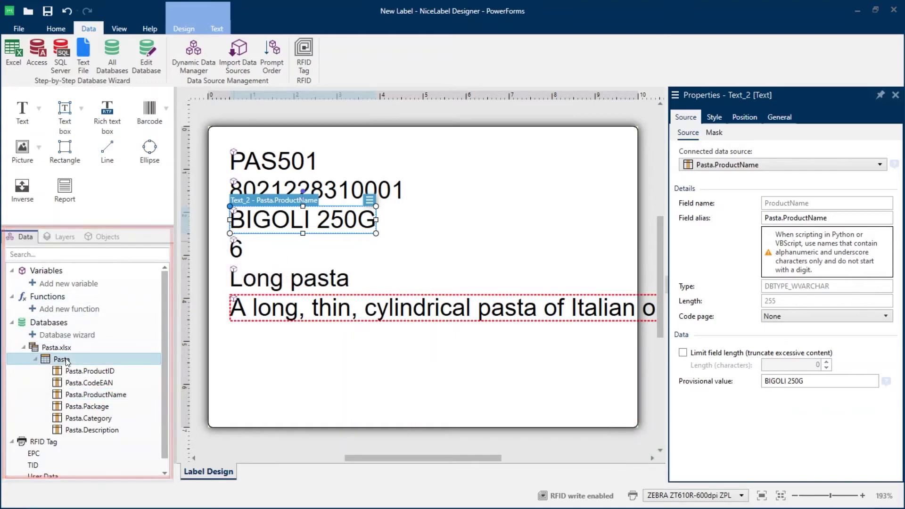
{"action": "left_click", "coordinate": [80, 372]}
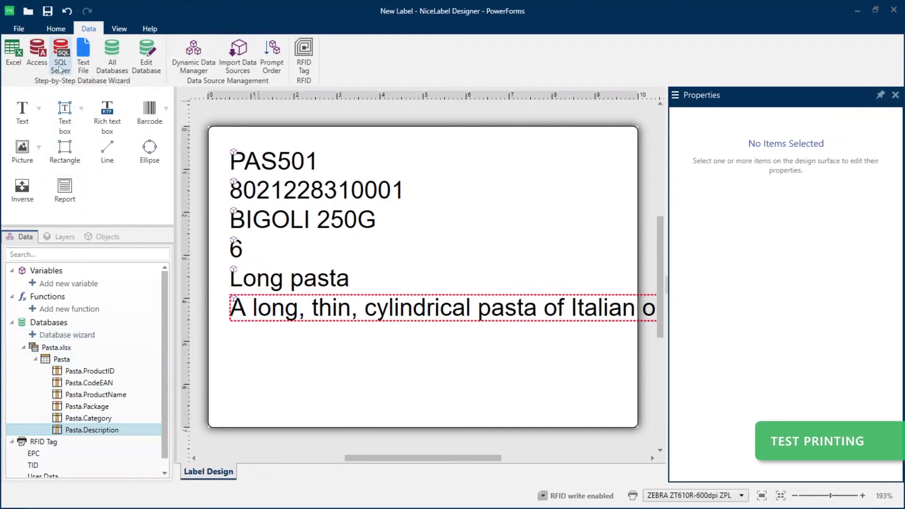
- In Print, clear all records and select only records 1 to 7 for printing
{"action": "left_click", "coordinate": [52, 31]}
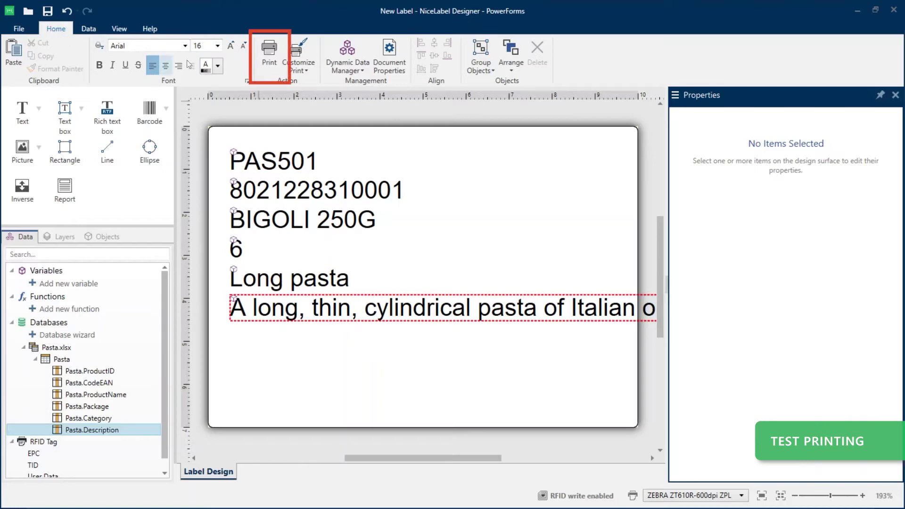
{"action": "left_click", "coordinate": [267, 63]}
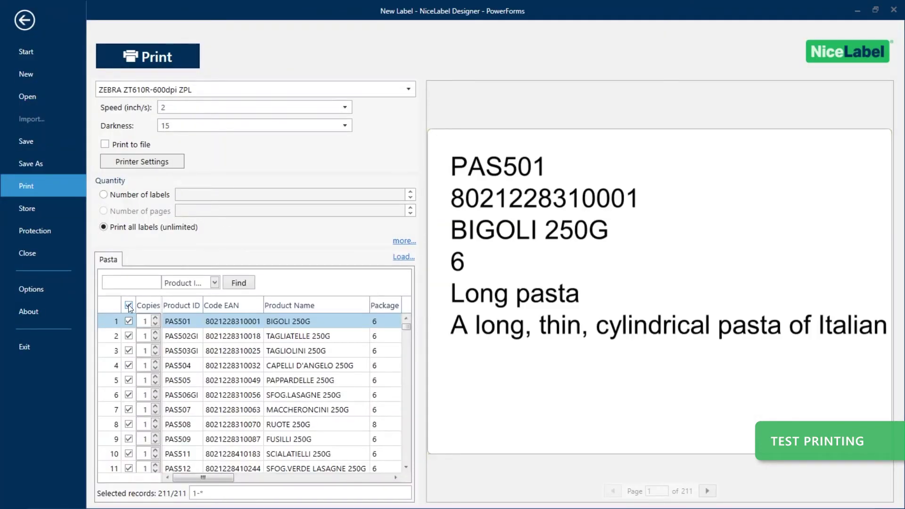
{"action": "left_click", "coordinate": [128, 305]}
{"action": "left_click", "coordinate": [128, 321]}
{"action": "left_click", "coordinate": [128, 335]}
{"action": "left_click", "coordinate": [128, 350]}
{"action": "left_click", "coordinate": [128, 366]}
{"action": "left_click", "coordinate": [128, 380]}
{"action": "left_click", "coordinate": [128, 395]}
{"action": "left_click", "coordinate": [128, 409]}
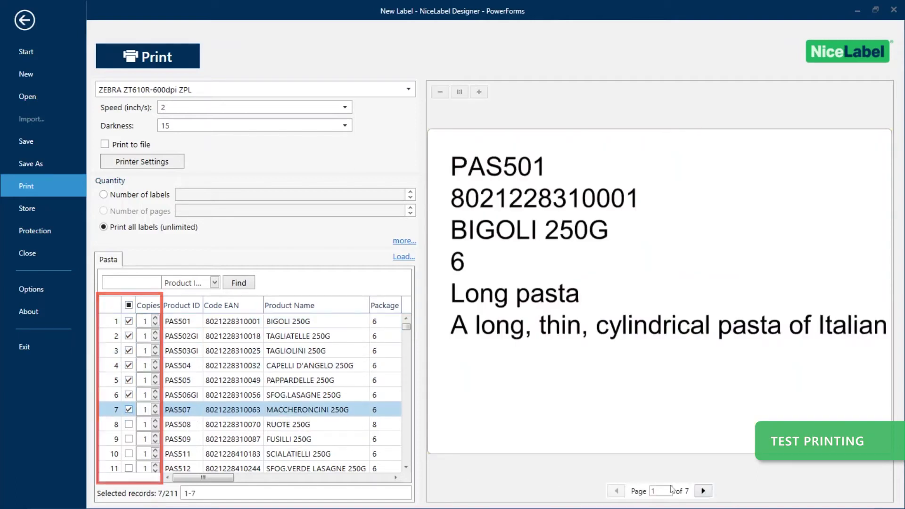
- Page through the previewed labels up to the last selected record
{"action": "left_click", "coordinate": [702, 490]}
{"action": "left_click", "coordinate": [702, 490]}
{"action": "left_click", "coordinate": [702, 491]}
{"action": "left_click", "coordinate": [709, 495]}
{"action": "left_click", "coordinate": [710, 495]}
{"action": "left_click", "coordinate": [710, 495]}
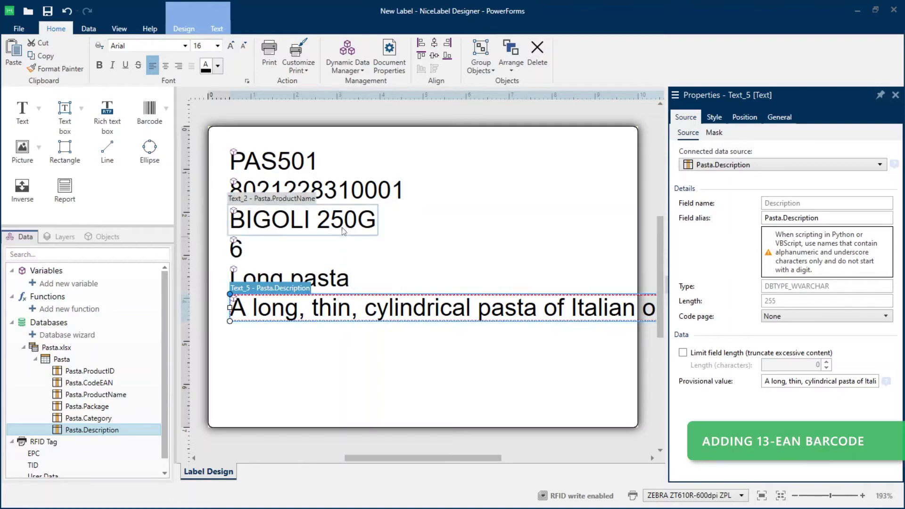
- Delete the EAN text line and place a Pasta.CodeEAN barcode at the label's bottom right
{"action": "left_click", "coordinate": [356, 184]}
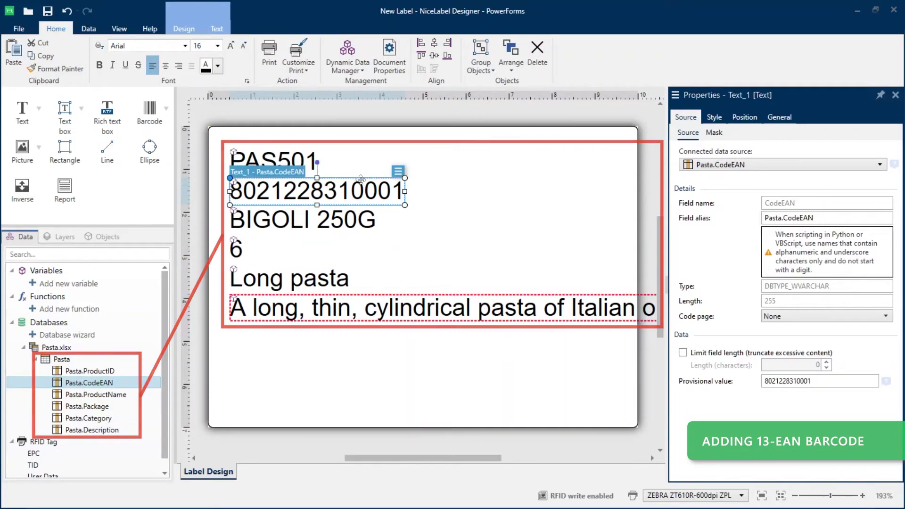
{"action": "left_click", "coordinate": [536, 54]}
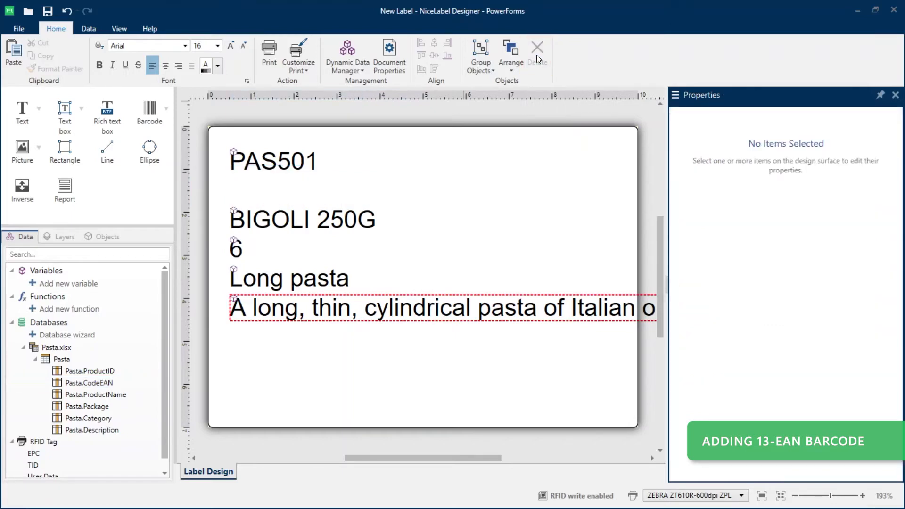
{"action": "left_click", "coordinate": [168, 110]}
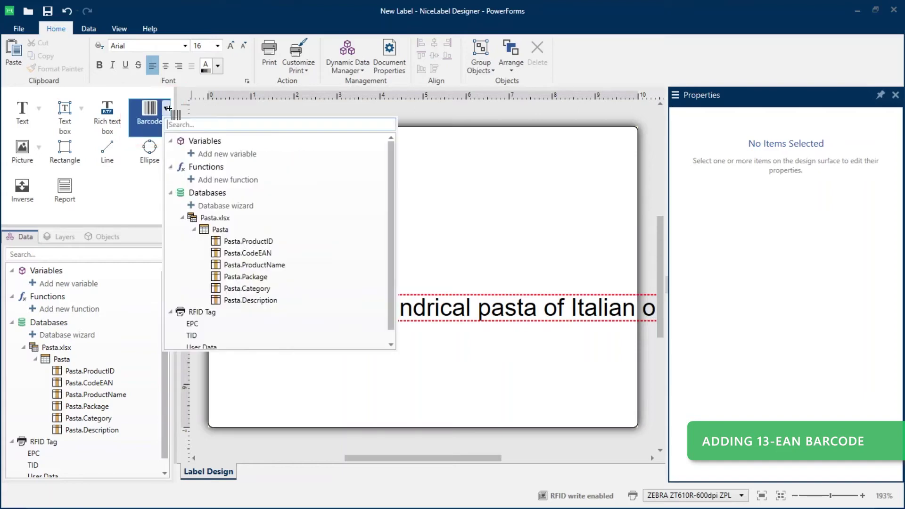
{"action": "left_click", "coordinate": [266, 253]}
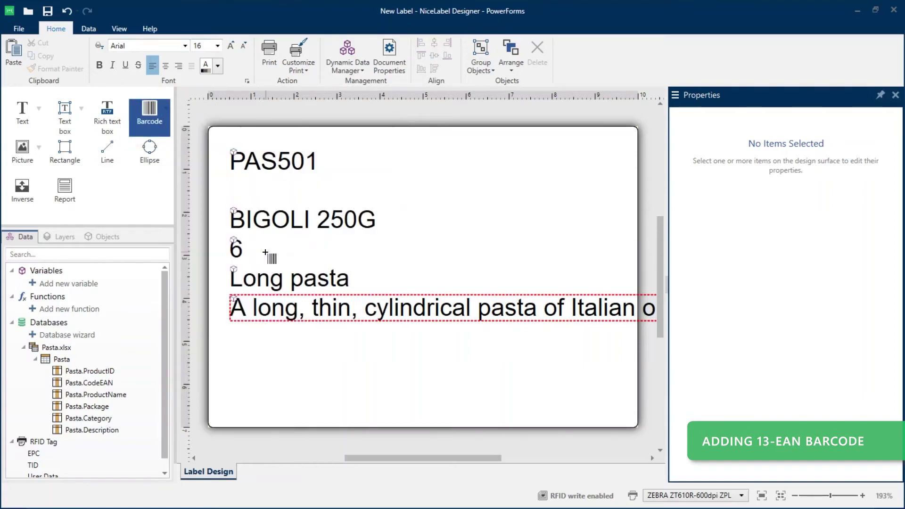
{"action": "left_click", "coordinate": [337, 356]}
{"action": "left_click_drag", "start_coordinate": [358, 359], "coordinate": [488, 348]}
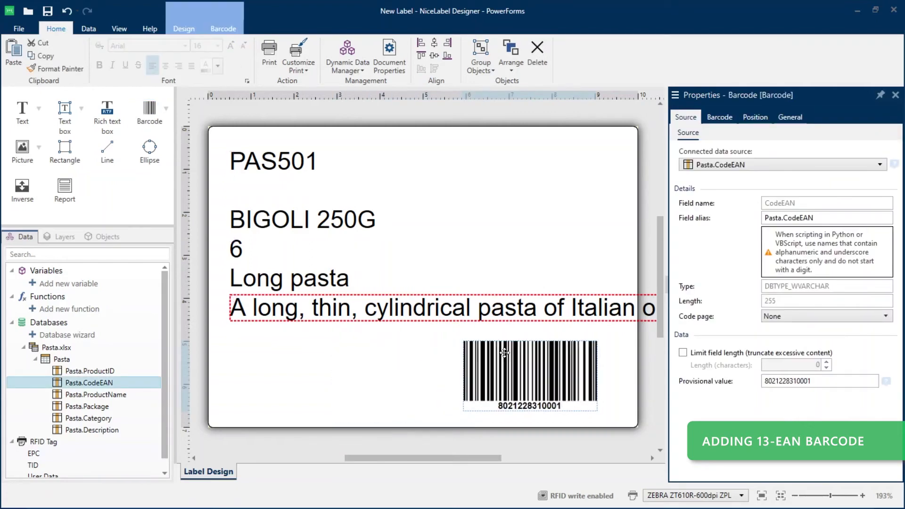
- Set the barcode type to Ean-13
{"action": "left_click", "coordinate": [719, 117]}
{"action": "left_click", "coordinate": [706, 170]}
{"action": "type", "text": "ea"}
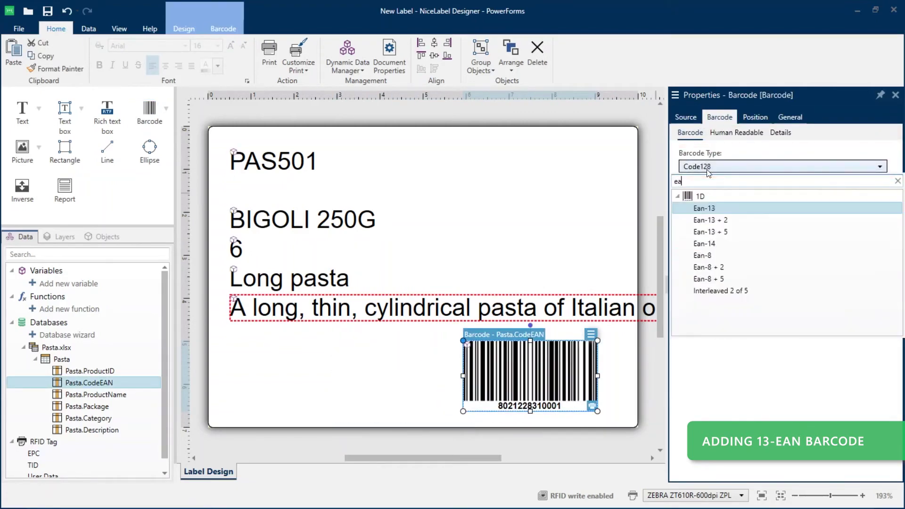
{"action": "left_click", "coordinate": [706, 208]}
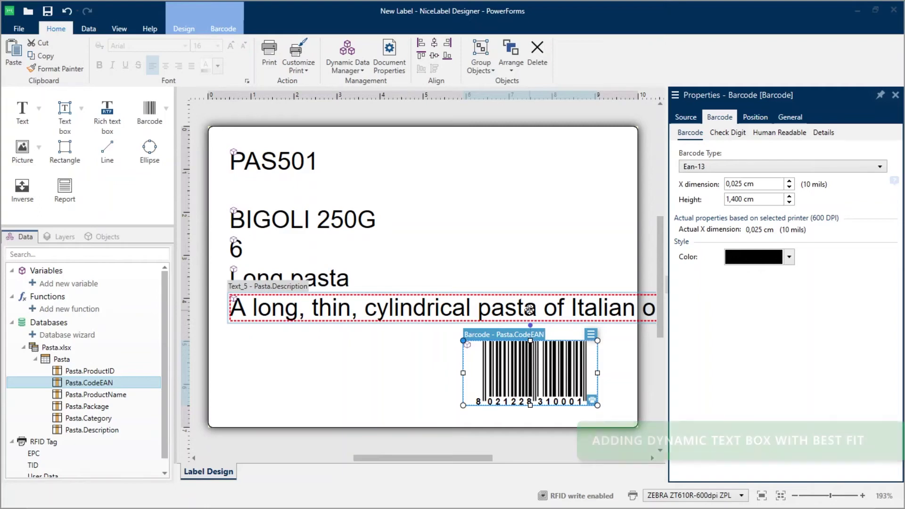
- Delete the description text line and move name, package and category to the top right
{"action": "left_click", "coordinate": [528, 310]}
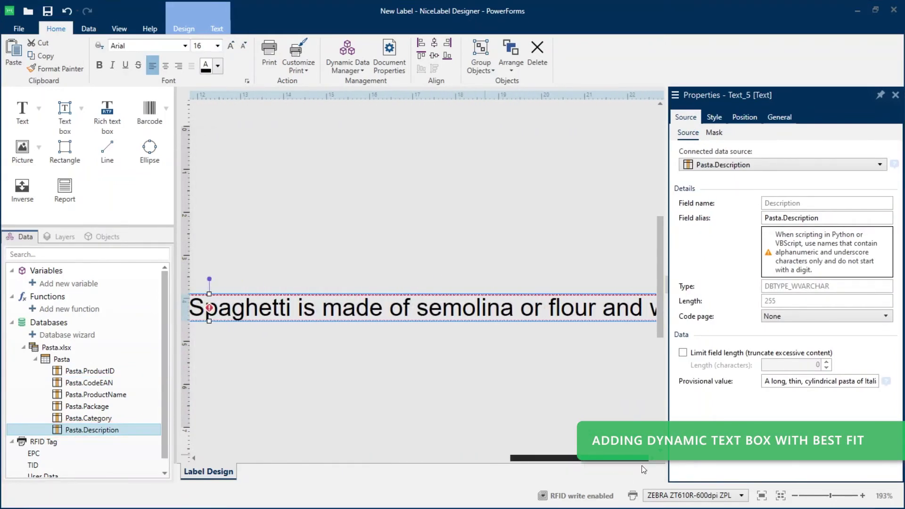
{"action": "left_click_drag", "start_coordinate": [566, 459], "coordinate": [485, 460]}
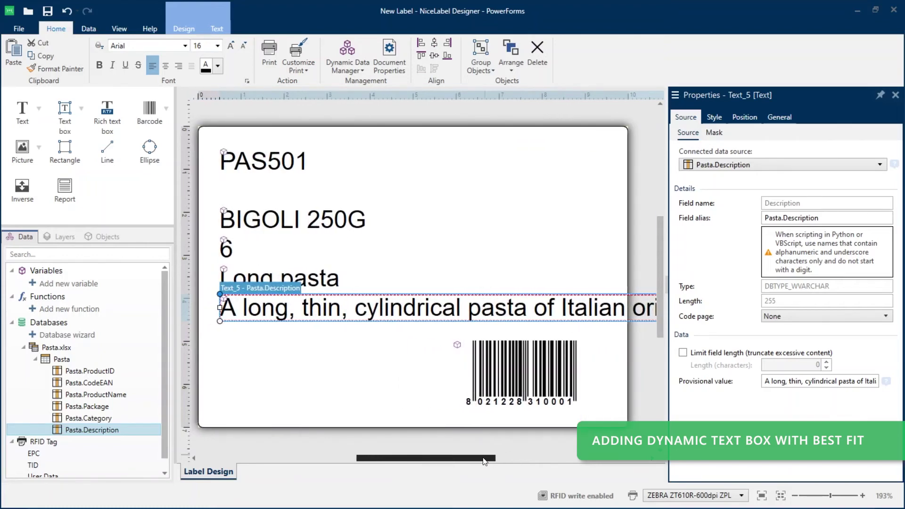
{"action": "left_click_drag", "start_coordinate": [482, 459], "coordinate": [482, 458]}
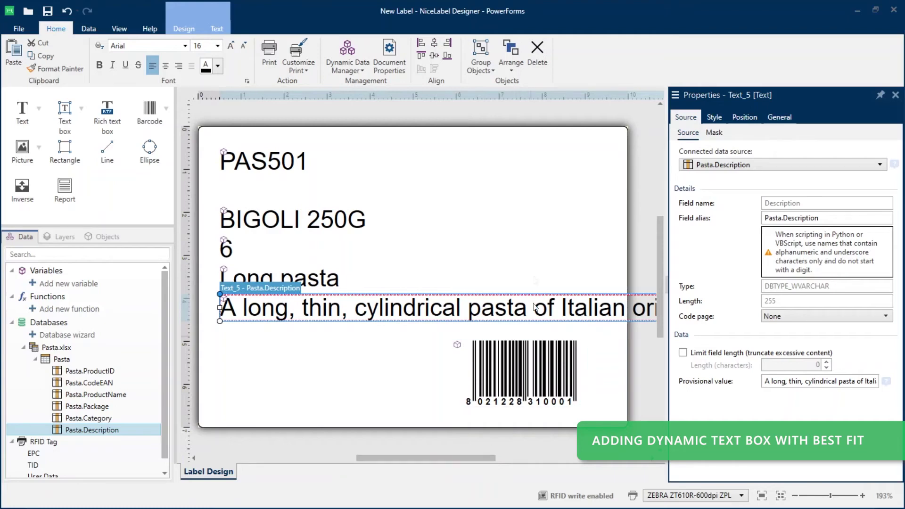
{"action": "left_click", "coordinate": [538, 50]}
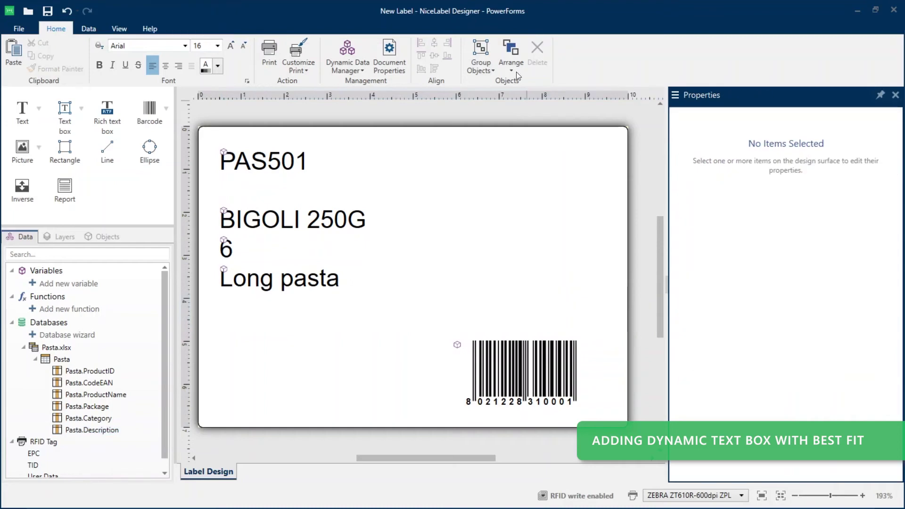
{"action": "left_click_drag", "start_coordinate": [205, 201], "coordinate": [414, 326]}
{"action": "left_click_drag", "start_coordinate": [320, 215], "coordinate": [548, 160]}
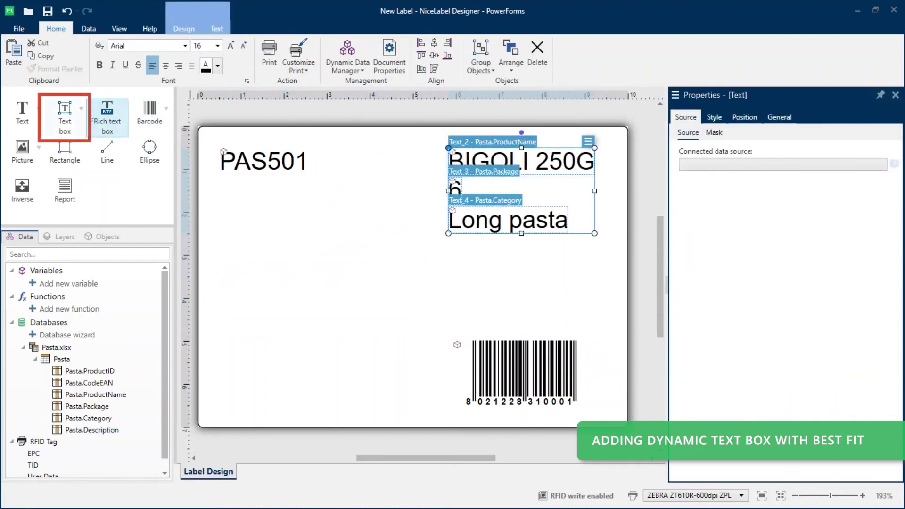
- Draw a Pasta.Description text box across the middle, set to fit content by adjusting font size
{"action": "left_click", "coordinate": [82, 110]}
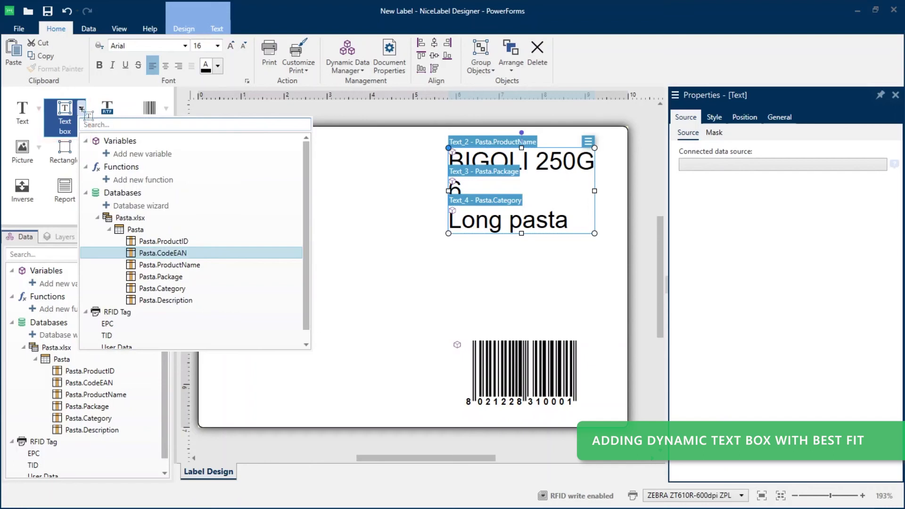
{"action": "left_click", "coordinate": [170, 301]}
{"action": "mouse_move", "coordinate": [209, 275]}
{"action": "left_mouse_down"}
{"action": "mouse_move", "coordinate": [610, 302]}
{"action": "mouse_move", "coordinate": [619, 331]}
{"action": "left_mouse_up"}
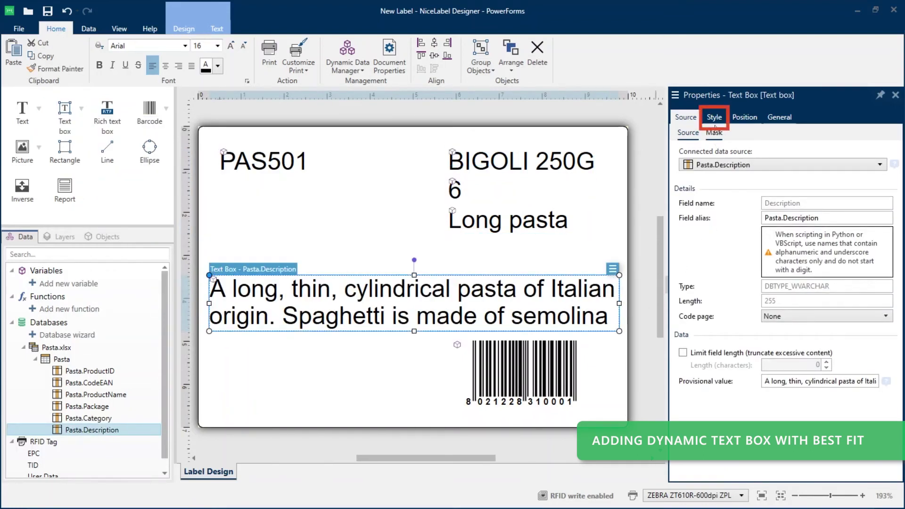
{"action": "left_click", "coordinate": [714, 119]}
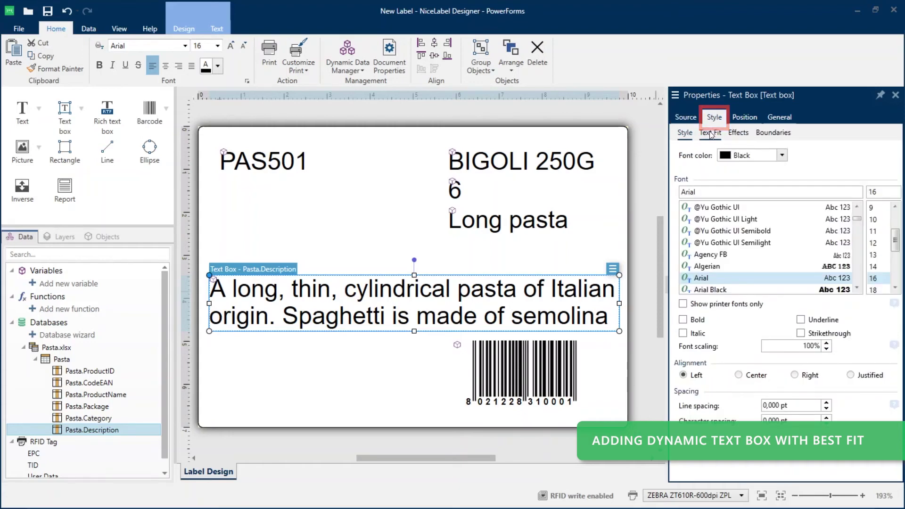
{"action": "left_click", "coordinate": [710, 133]}
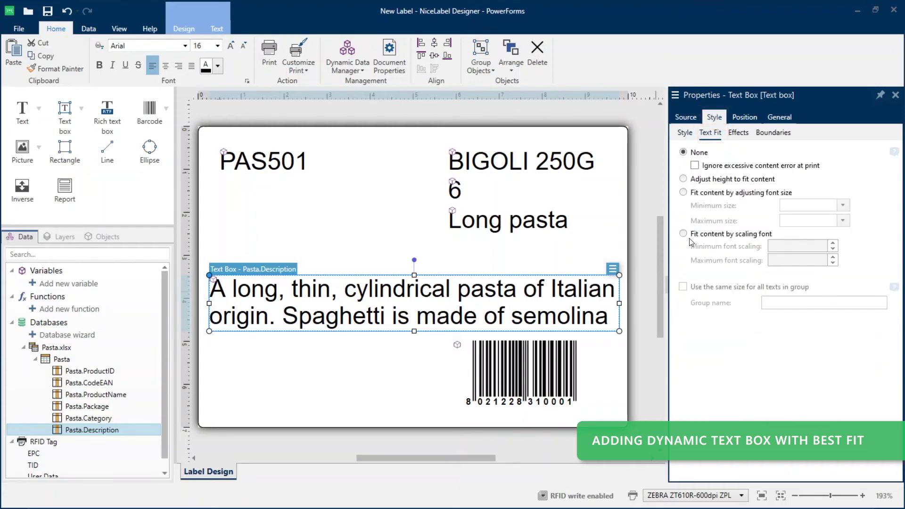
{"action": "left_click", "coordinate": [684, 192]}
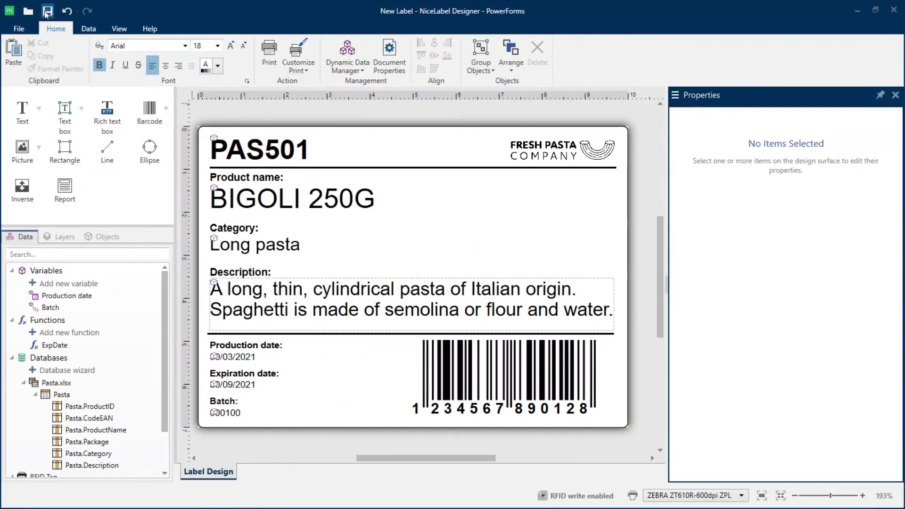
- Save the label to Document Storage as 'pasta Label.nlbl' in Product_Labels\Labels
{"action": "key", "text": "ctrl+s"}
{"action": "left_click", "coordinate": [222, 186]}
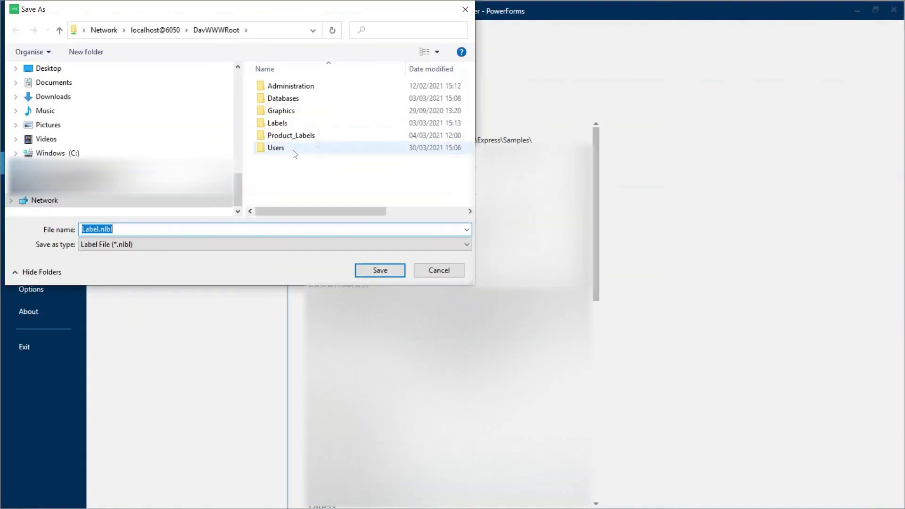
{"action": "double_click", "coordinate": [313, 135]}
{"action": "left_click", "coordinate": [88, 228]}
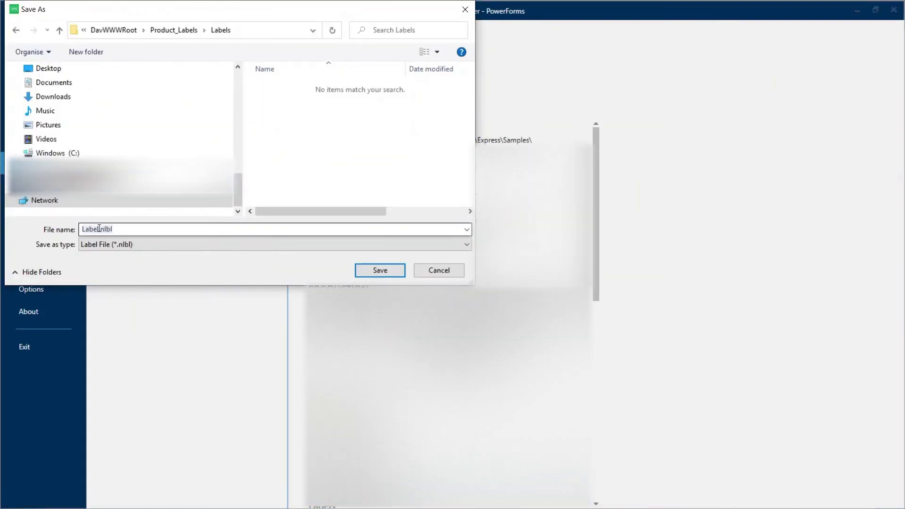
{"action": "key", "text": "Home"}
{"action": "type", "text": "pasta"}
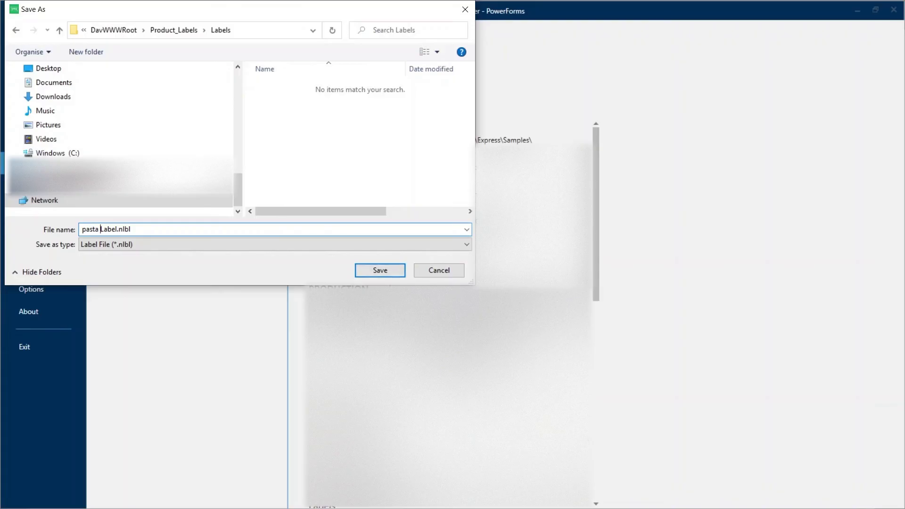
{"action": "left_click", "coordinate": [380, 270]}
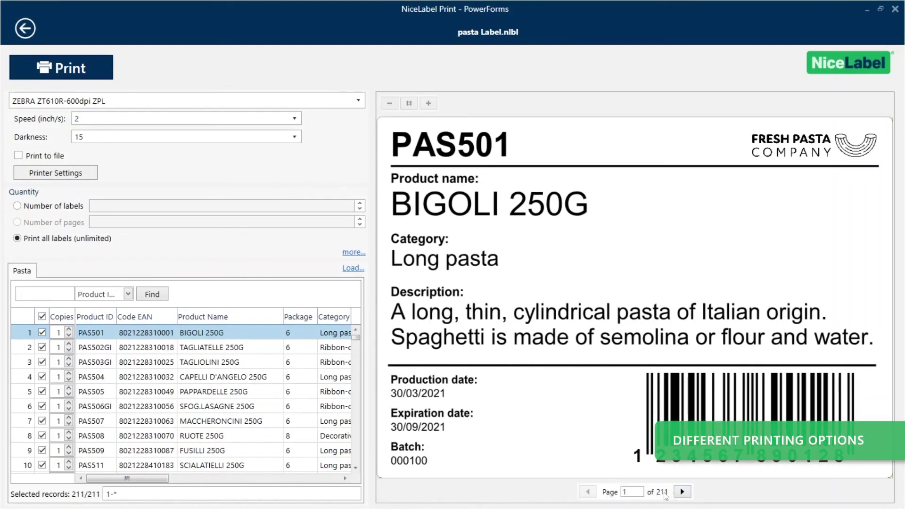
- Page forward through the first labels in the print preview
{"action": "left_click", "coordinate": [682, 492]}
{"action": "left_click", "coordinate": [681, 492]}
{"action": "left_click", "coordinate": [681, 491]}
{"action": "left_click", "coordinate": [681, 492]}
{"action": "left_click", "coordinate": [682, 491]}
{"action": "left_click", "coordinate": [682, 492]}
{"action": "left_click", "coordinate": [682, 491]}
{"action": "left_click", "coordinate": [681, 492]}
{"action": "left_click", "coordinate": [682, 492]}
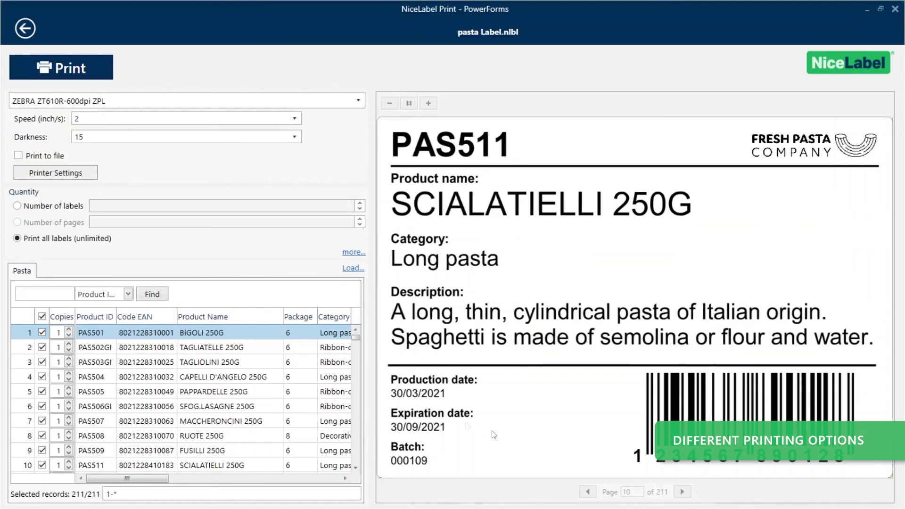
- Limit the print selection to records 1, 4 and 7
{"action": "left_click", "coordinate": [41, 317]}
{"action": "left_click", "coordinate": [42, 332]}
{"action": "left_click", "coordinate": [42, 376]}
{"action": "left_click", "coordinate": [42, 421]}
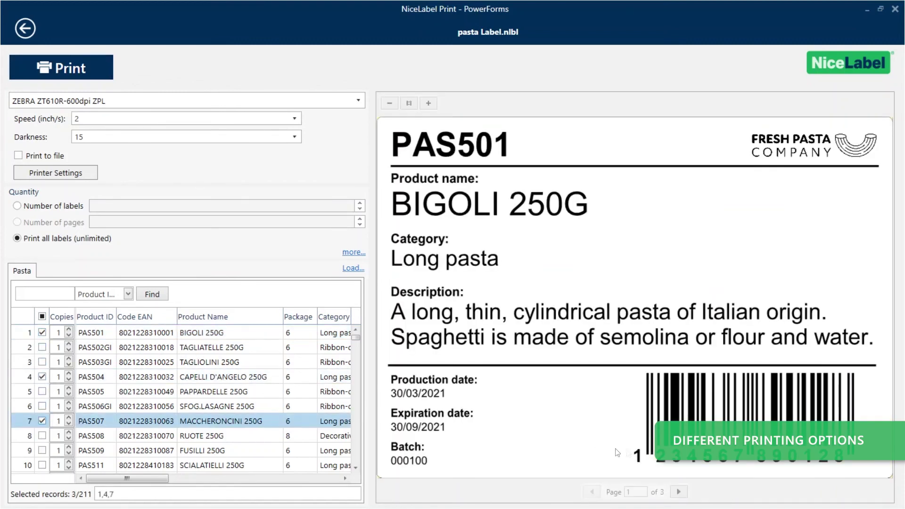
- Preview the selected labels through PAS507, then reselect all 211 records
{"action": "left_click", "coordinate": [677, 492]}
{"action": "left_click", "coordinate": [677, 493]}
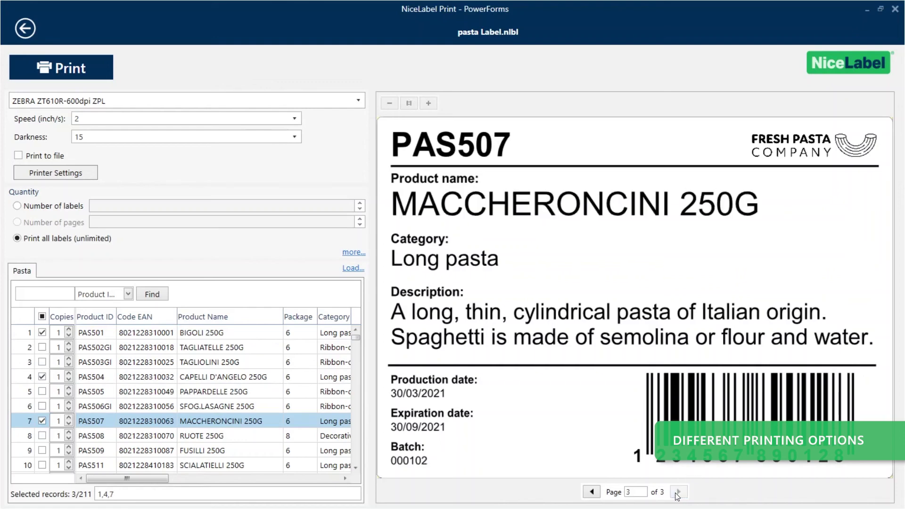
{"action": "left_click", "coordinate": [42, 316]}
- Clear all records, search for pas509 and select only the PAS509 FUSILLI 250G record
{"action": "left_click", "coordinate": [42, 316]}
{"action": "left_click", "coordinate": [26, 293]}
{"action": "type", "text": "pas509"}
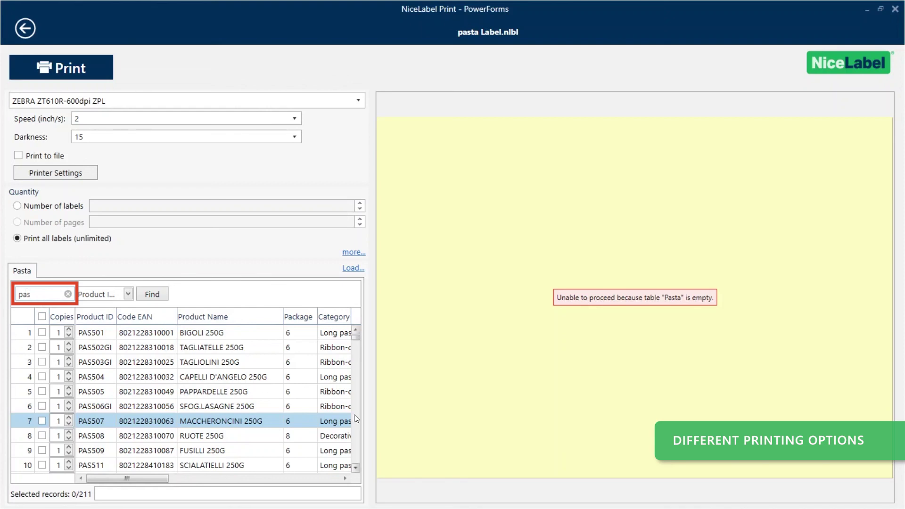
{"action": "key", "text": "Return"}
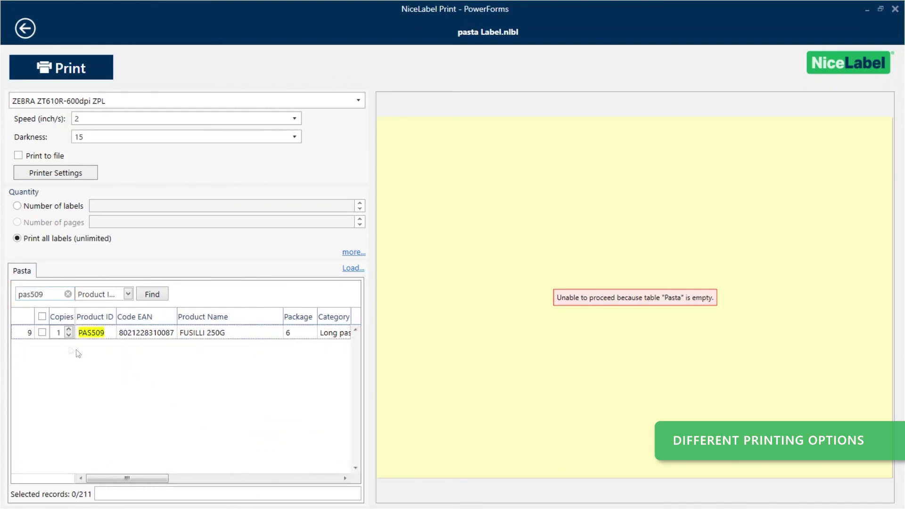
{"action": "left_click", "coordinate": [41, 333]}
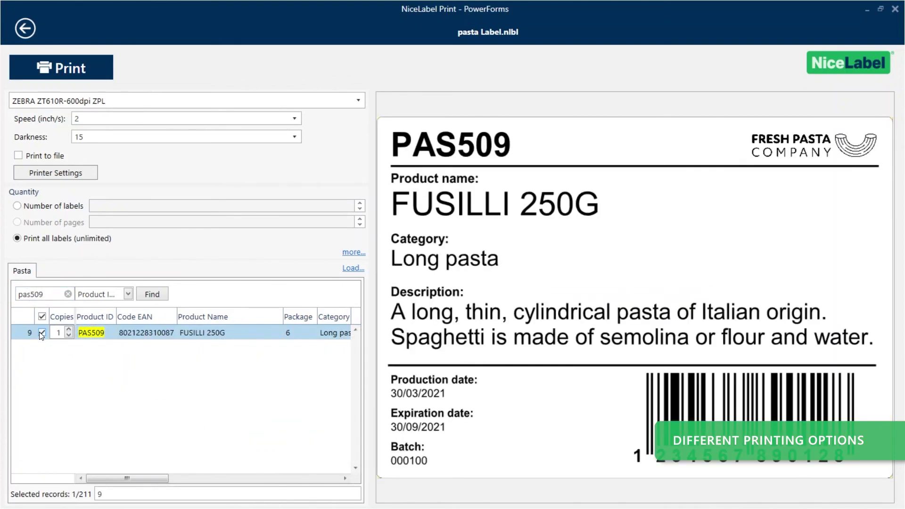